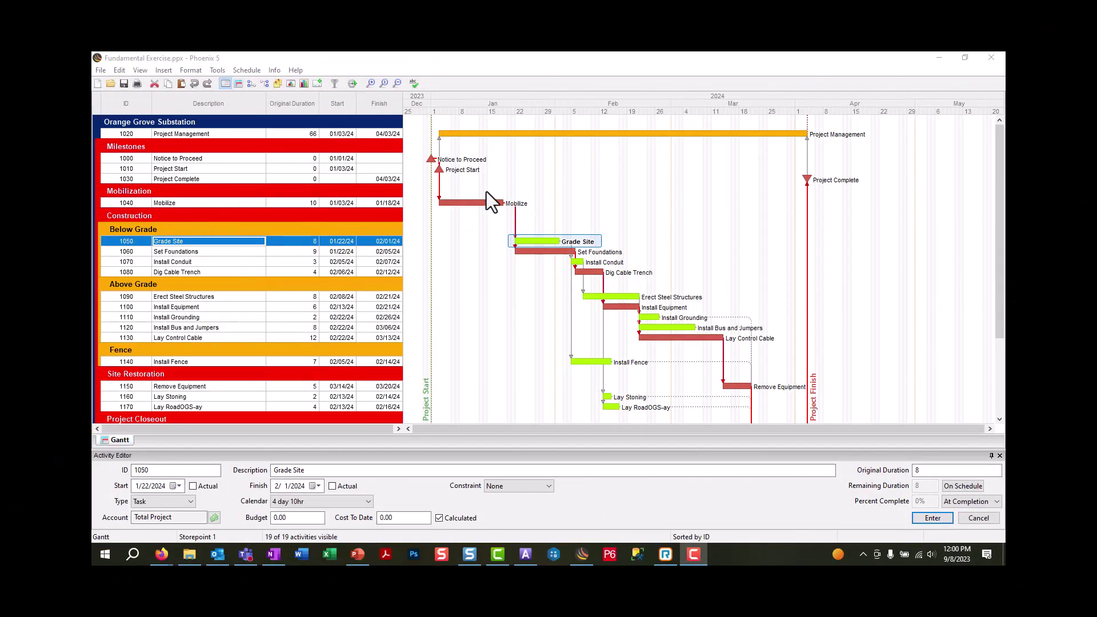
Step: Show a taller activity code bar, check the WBS Level 1 values unchanged, and tick Subcontractor
left_click(494, 77)
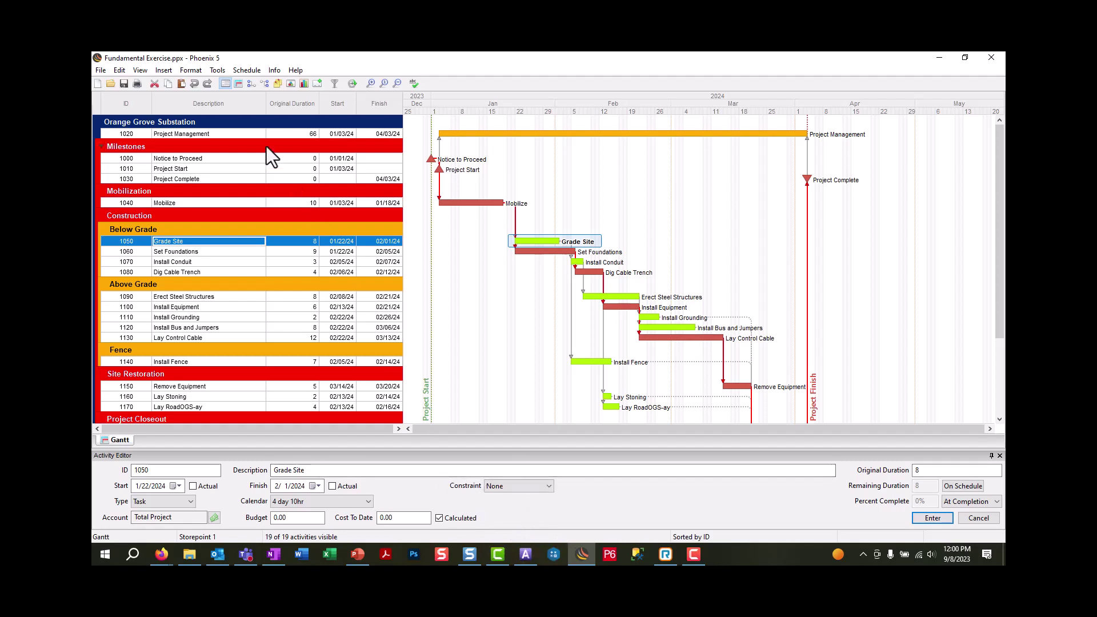
left_click(238, 84)
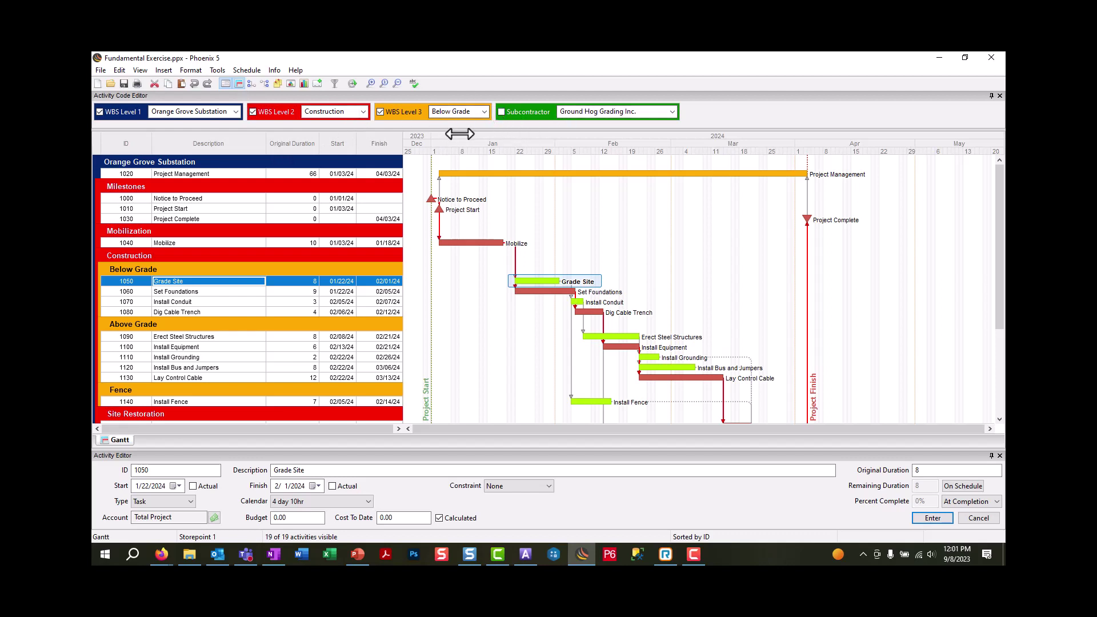
left_click_drag(450, 129, 401, 147)
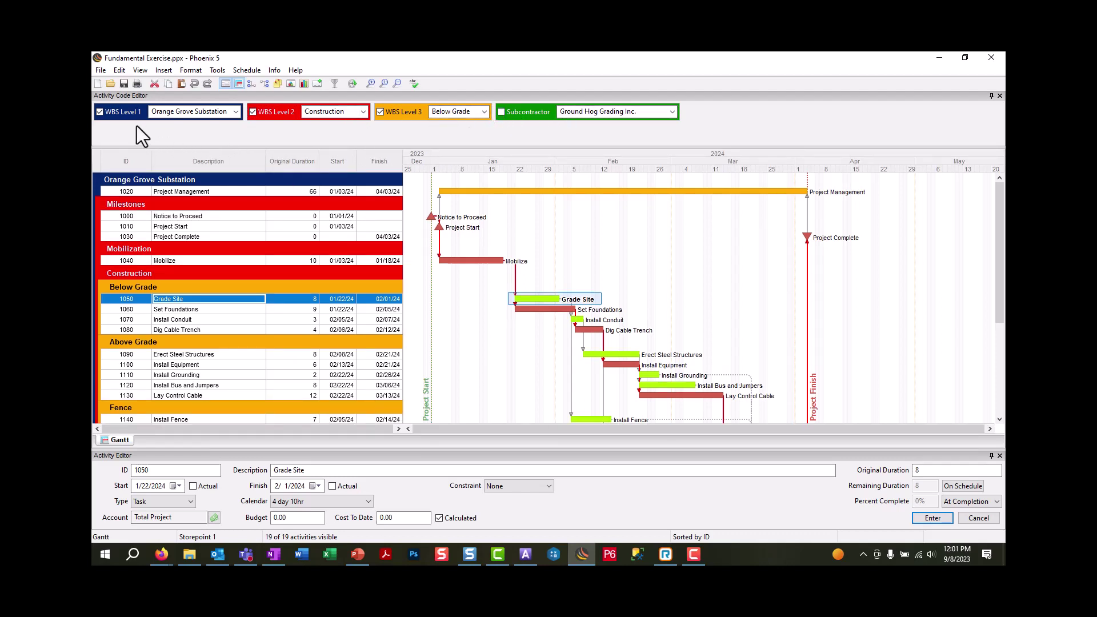
left_click(234, 112)
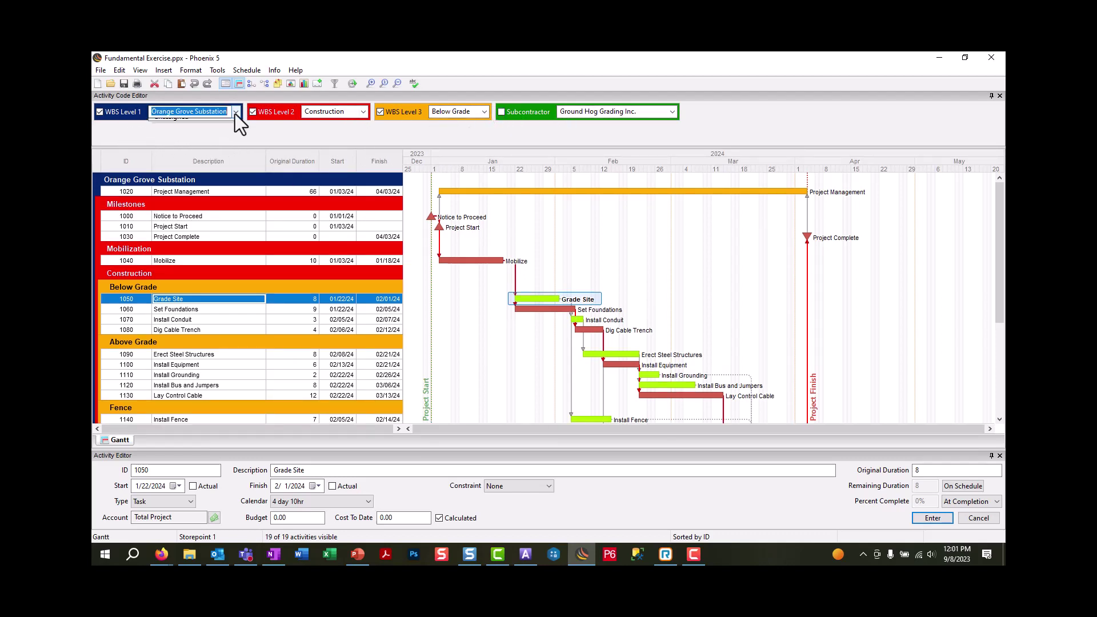
left_click(234, 113)
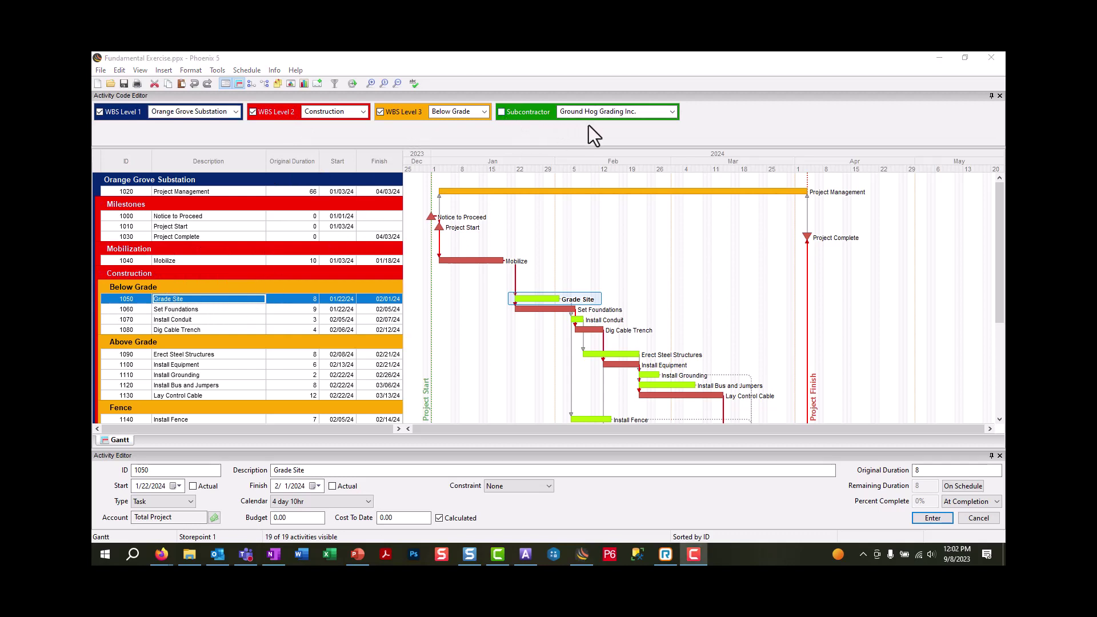
left_click(502, 112)
left_click(274, 70)
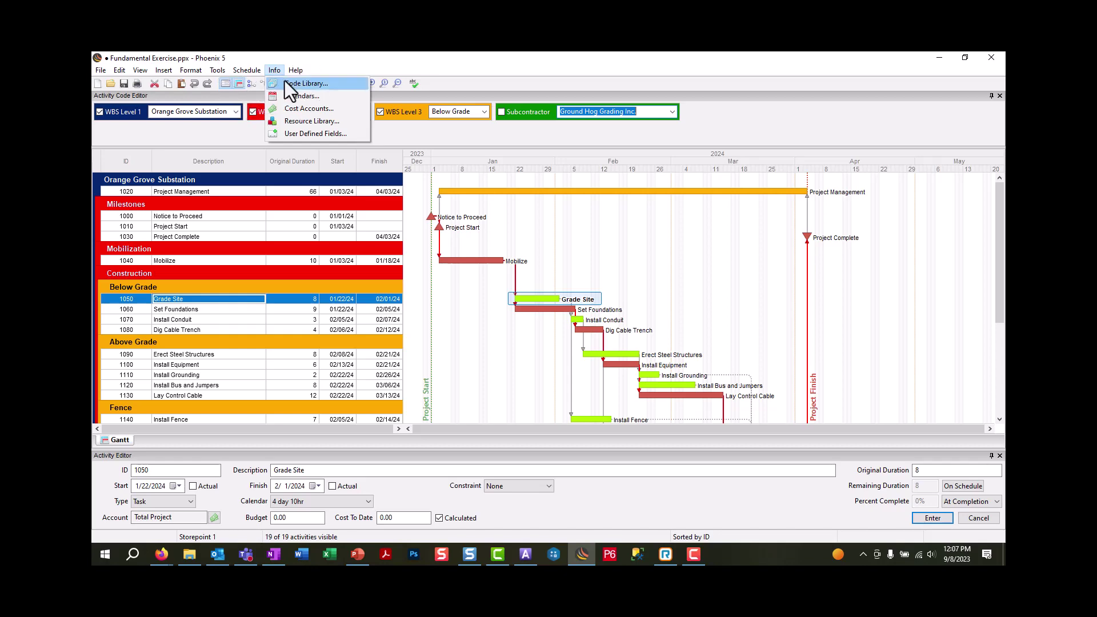
left_click(289, 84)
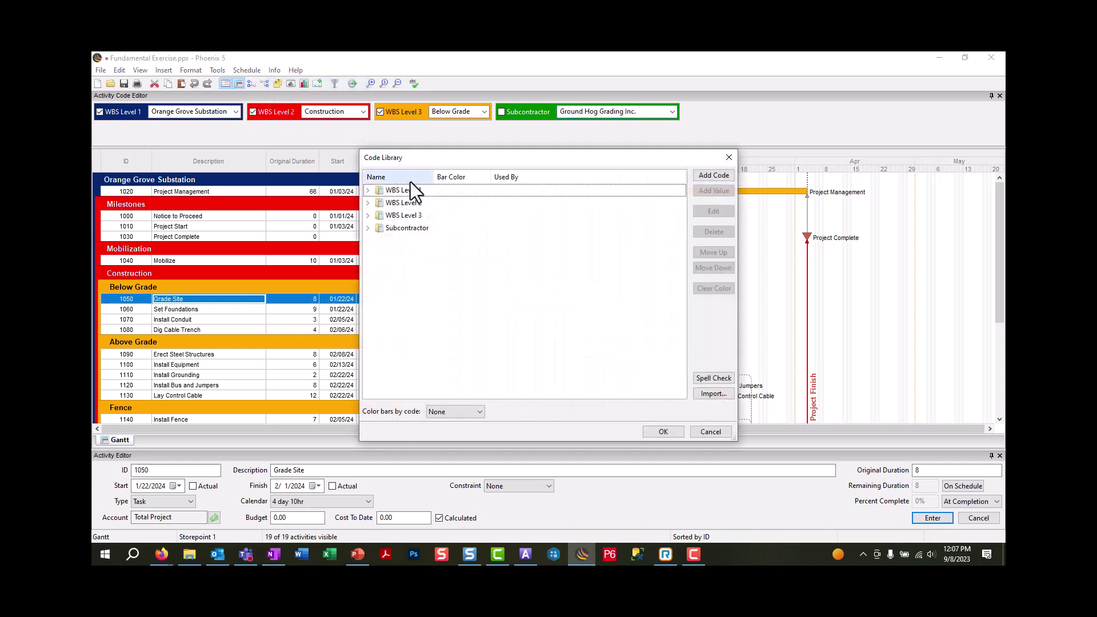
left_click(368, 192)
left_click(369, 214)
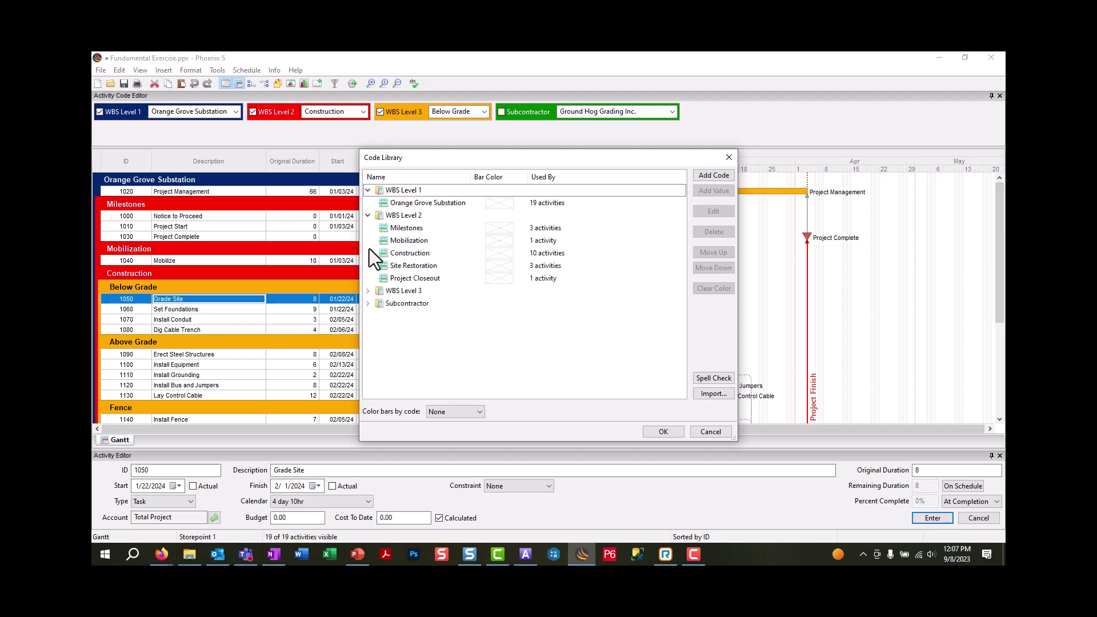
left_click(368, 291)
left_click(368, 341)
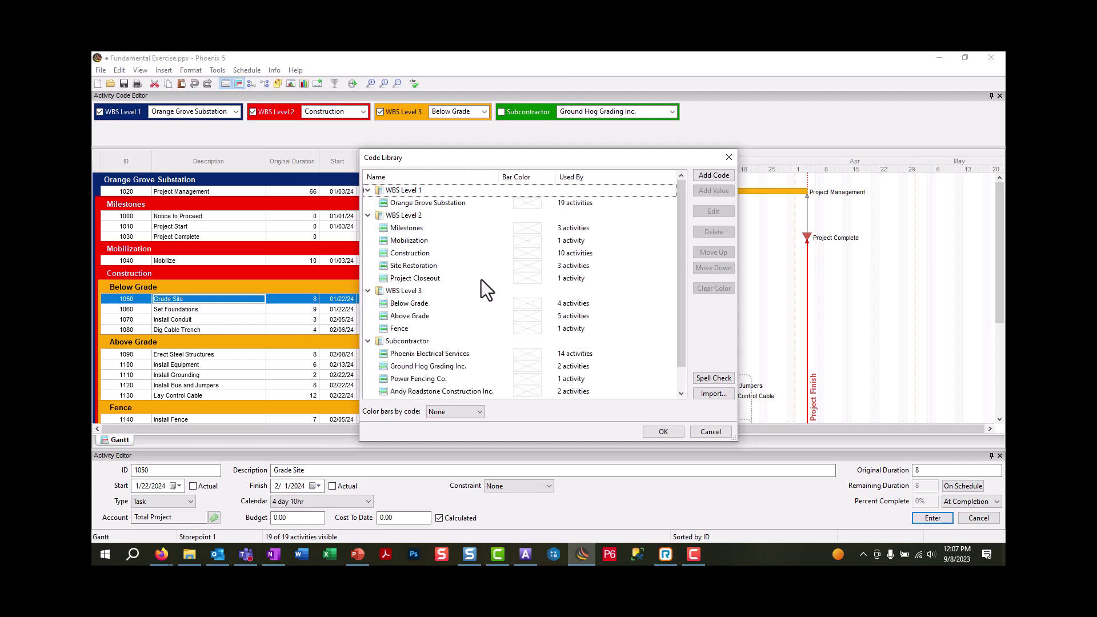
left_click(419, 194)
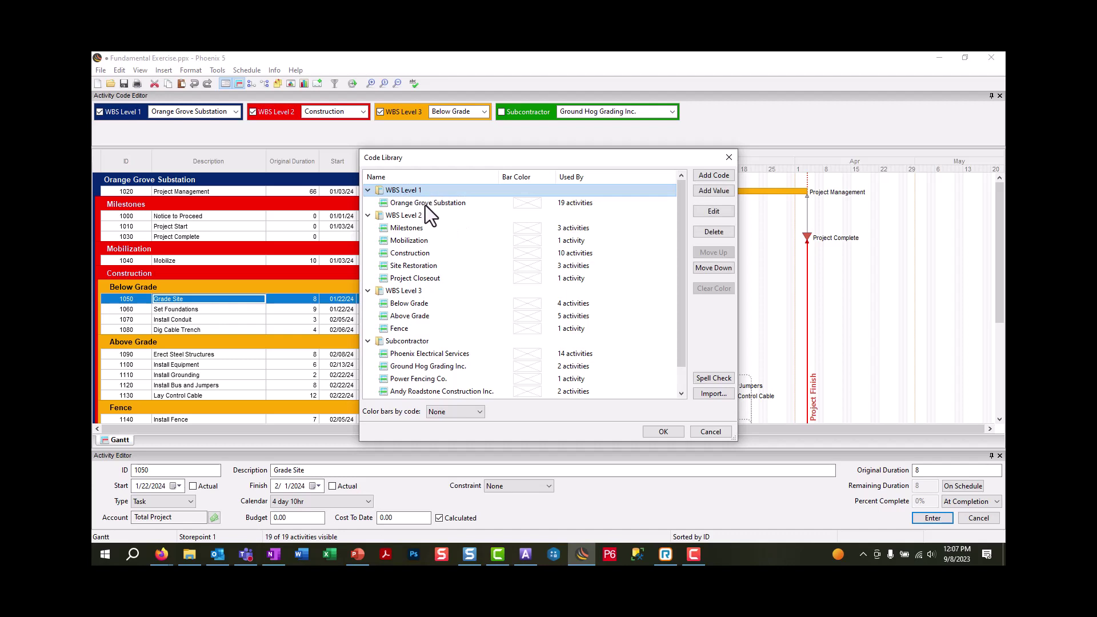
left_click(425, 206)
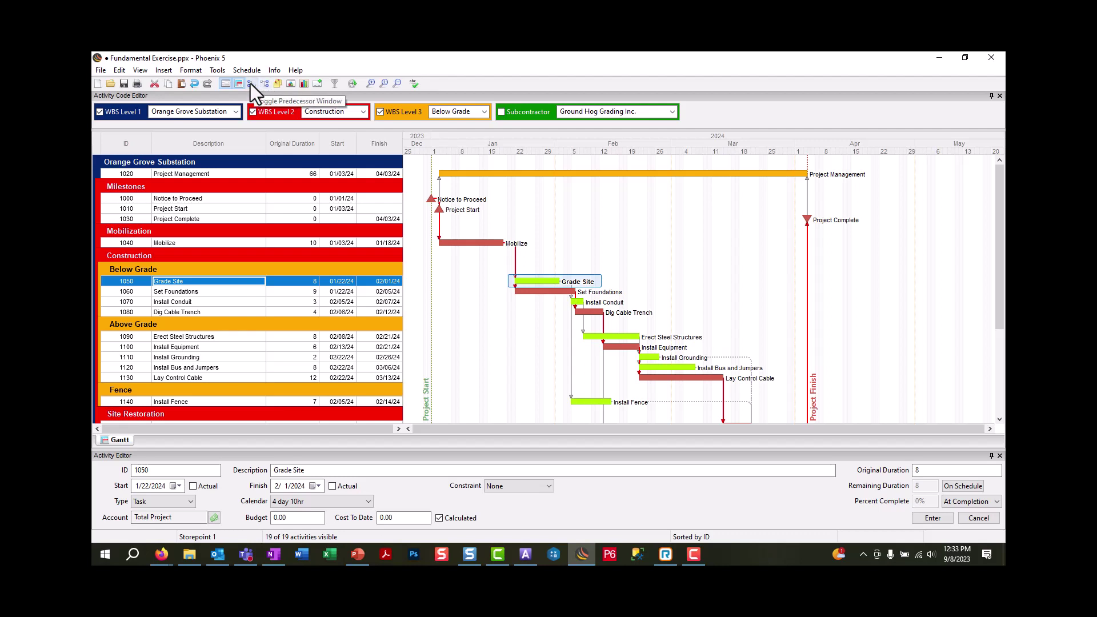
Step: Show Grade Site's predecessor and successor lists, hide the activity code bar, and begin a new successor
left_click(251, 84)
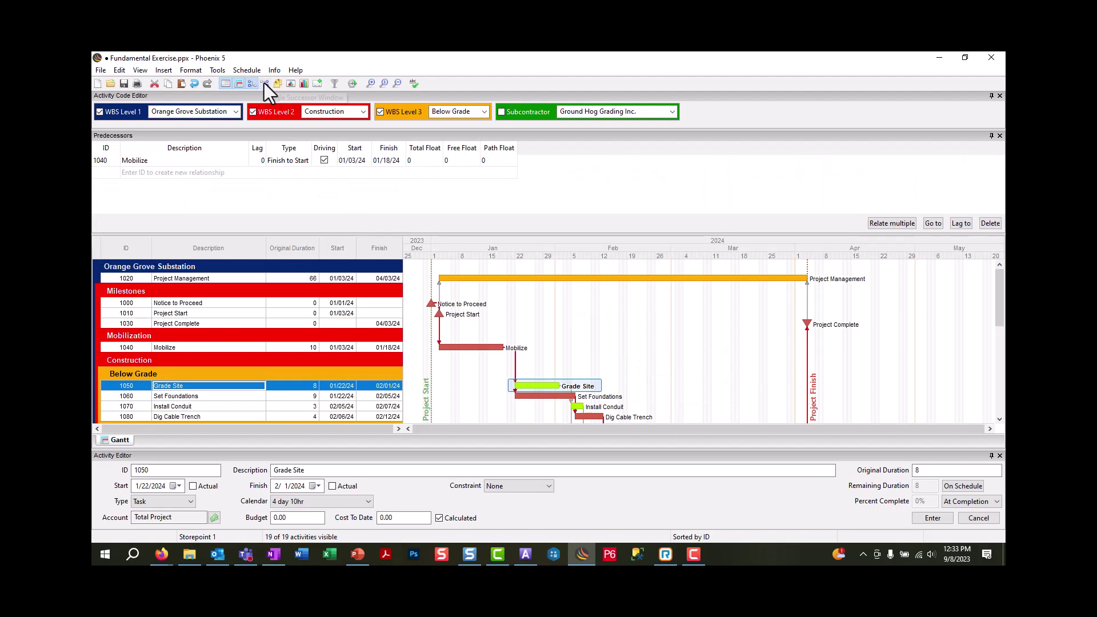
left_click(265, 83)
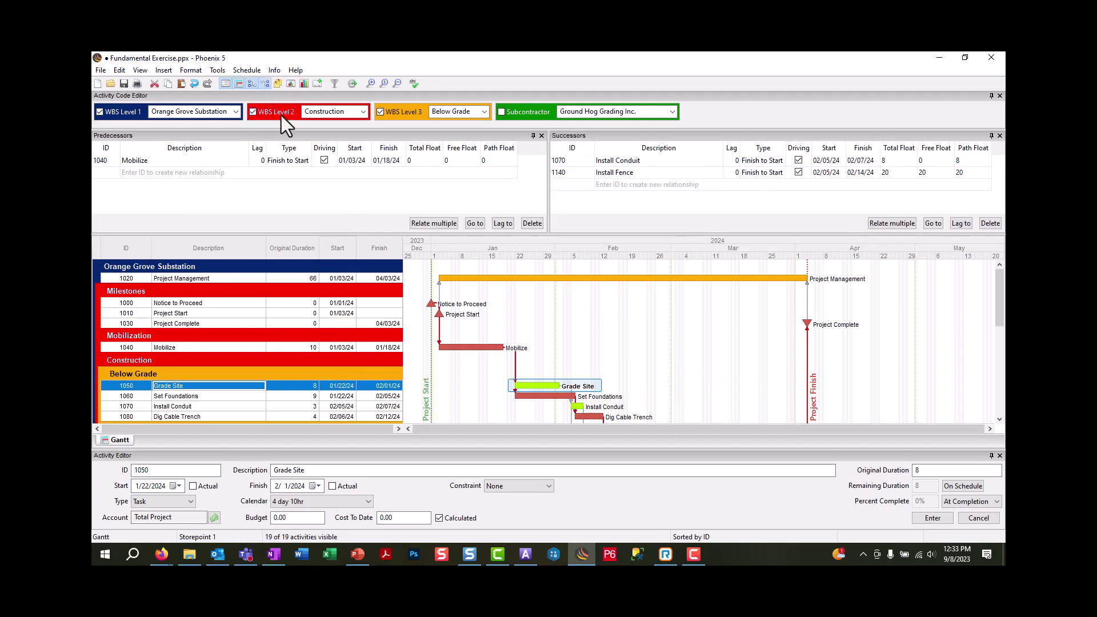
left_click(239, 85)
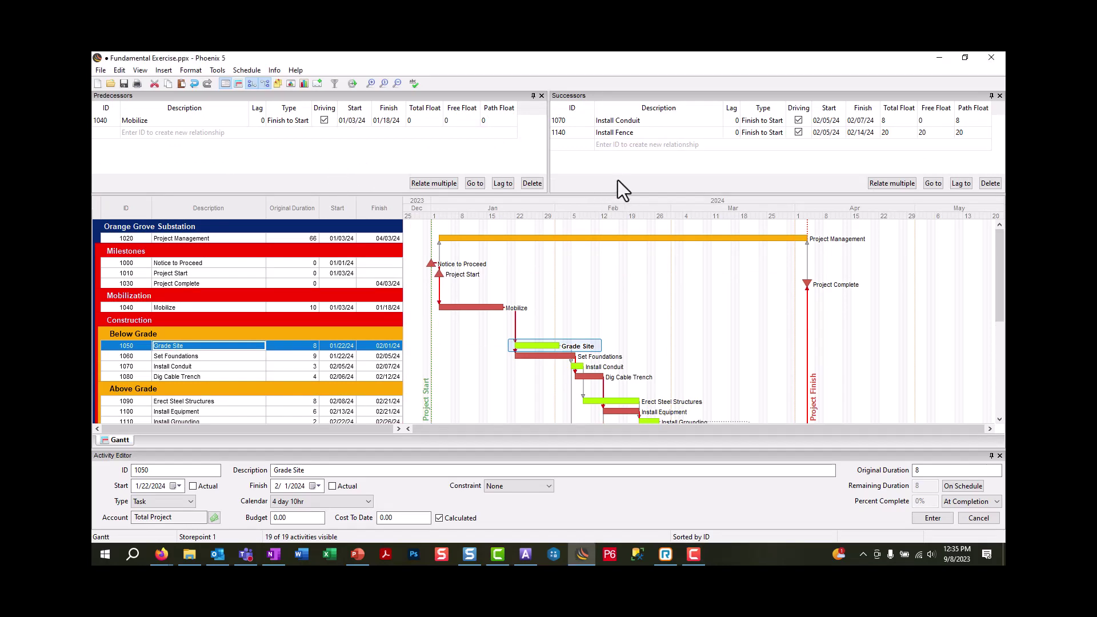
left_click(620, 146)
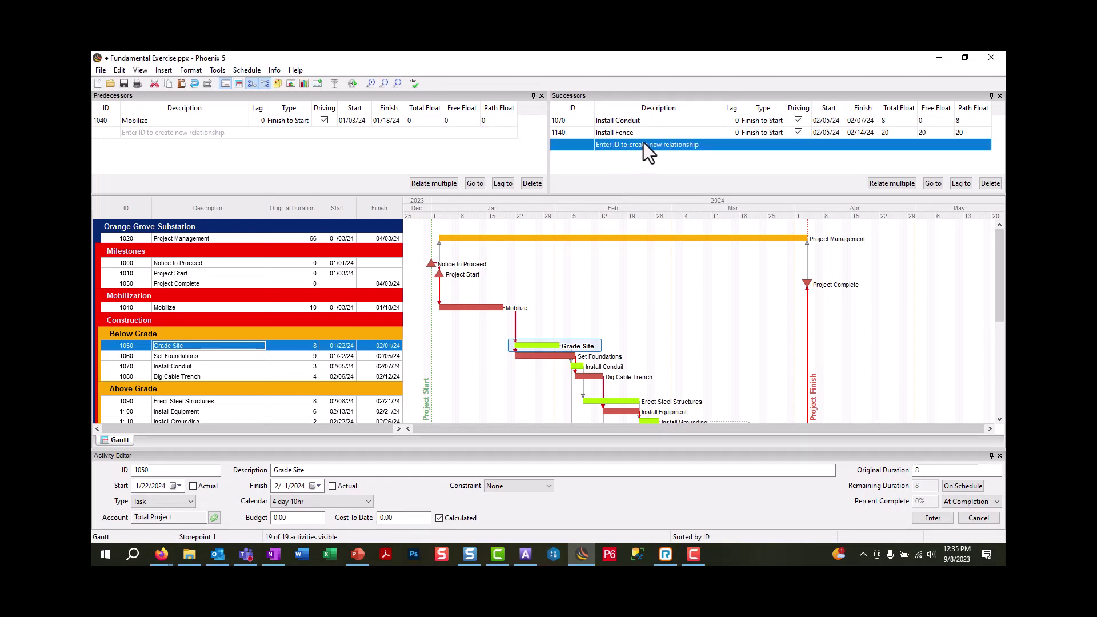
Step: Relate 1060 Set Foundations to Grade Site as a Finish to Start successor
left_click(889, 186)
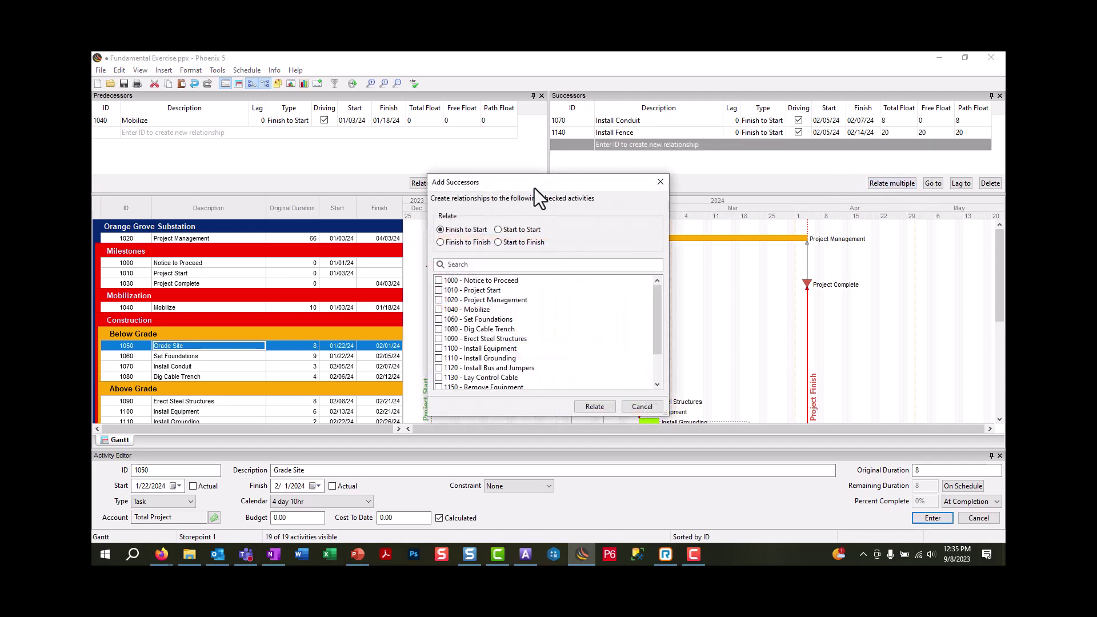
left_click_drag(534, 185, 534, 171)
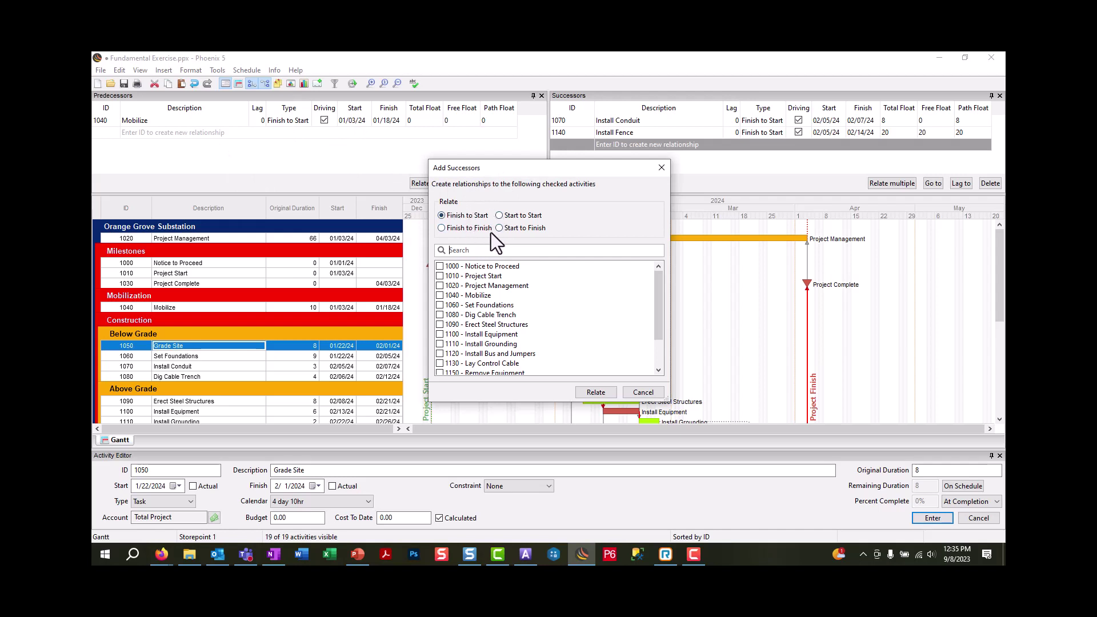
left_click(440, 306)
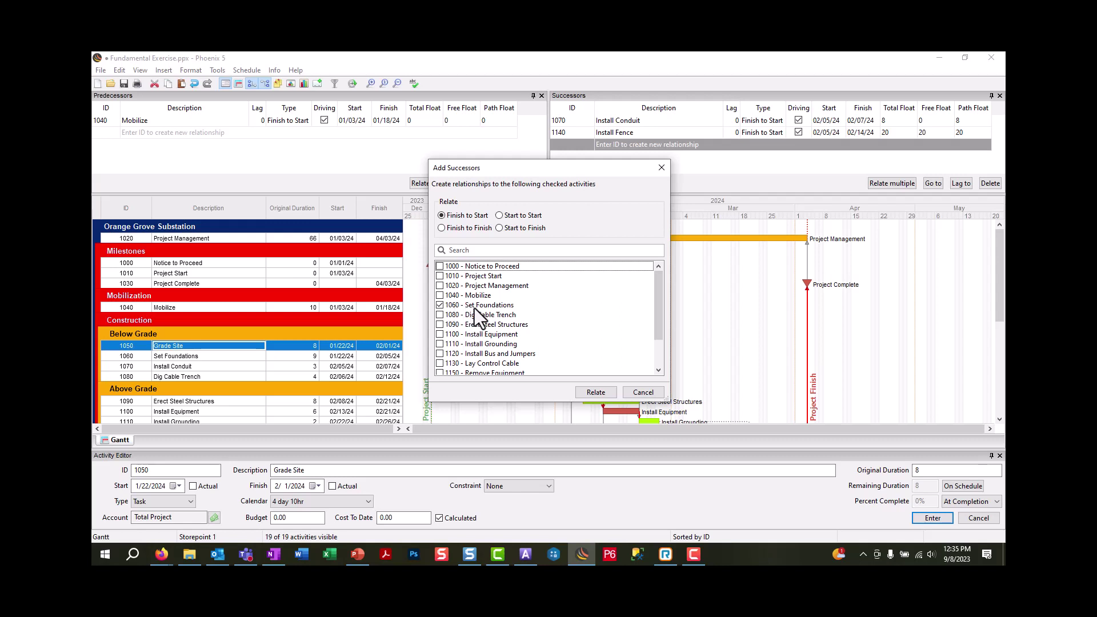
left_click(596, 394)
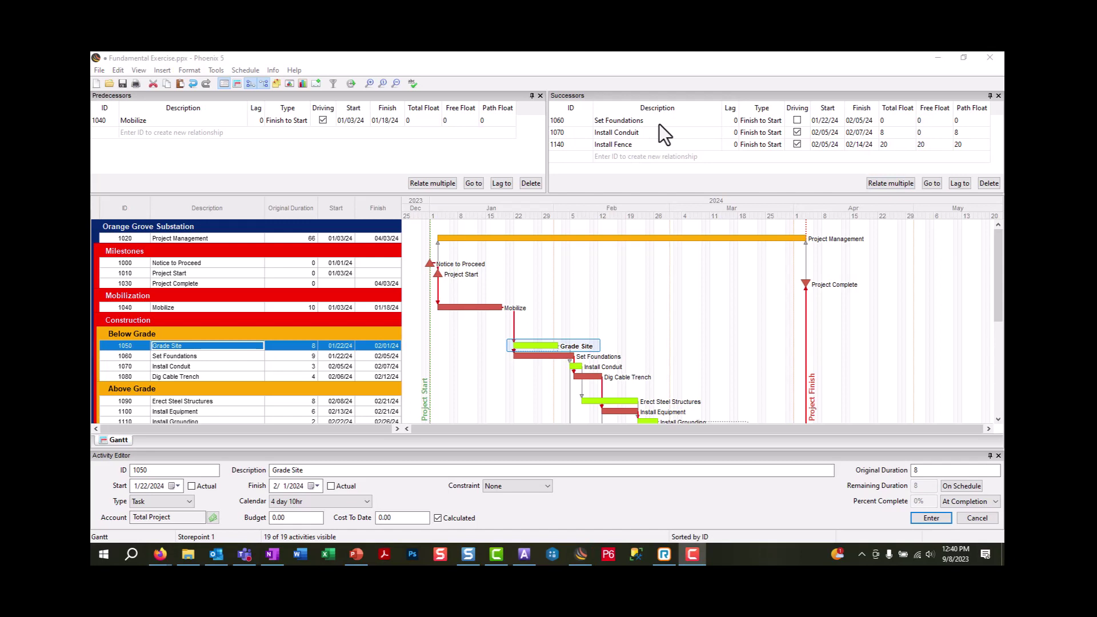
Step: Leave the Set Foundations link's lag unchanged, then go to the linked activity
left_click(659, 122)
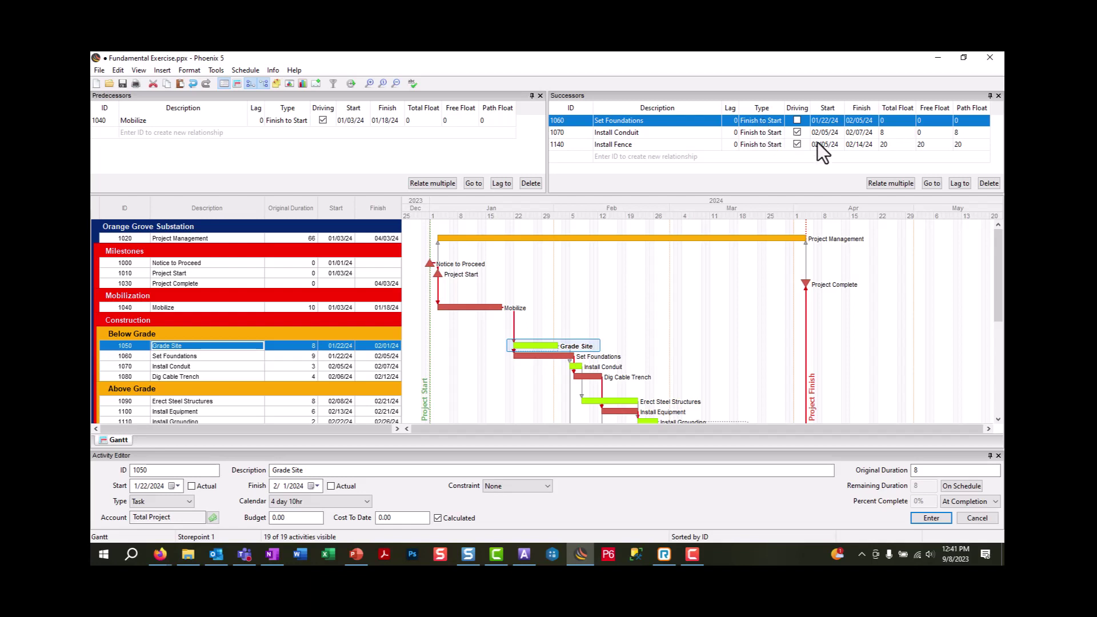
left_click(960, 184)
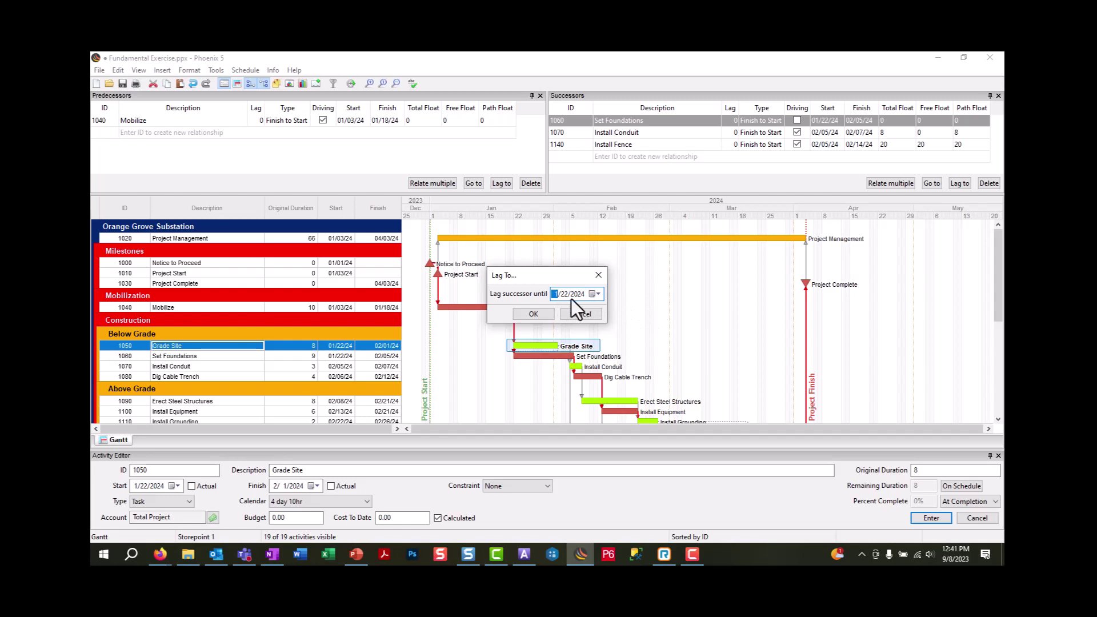
left_click(580, 314)
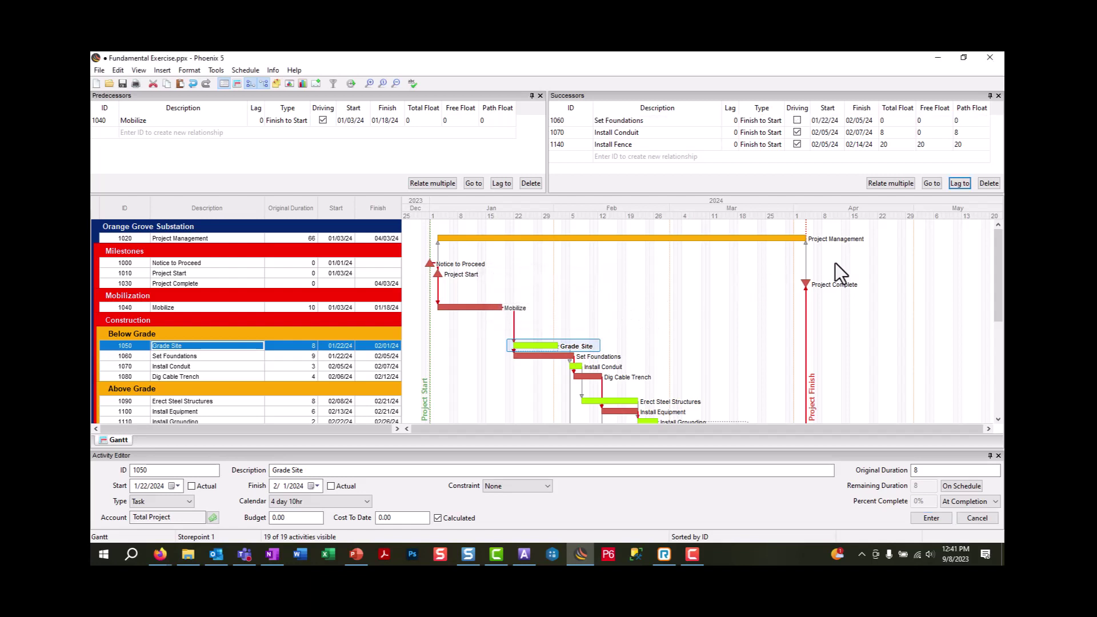
left_click(665, 121)
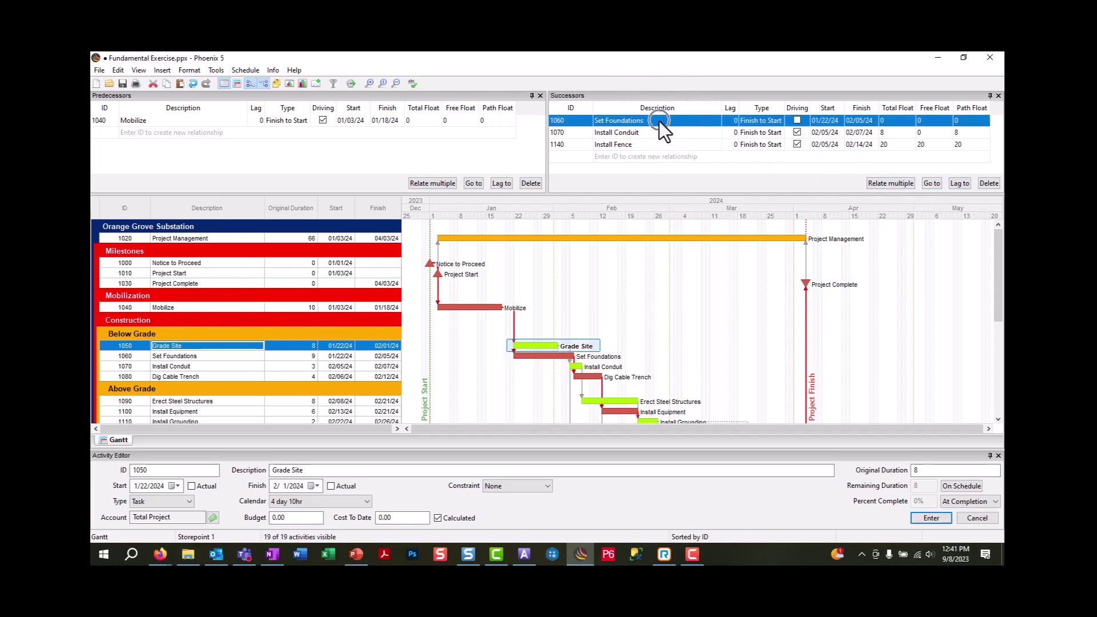
left_click(931, 183)
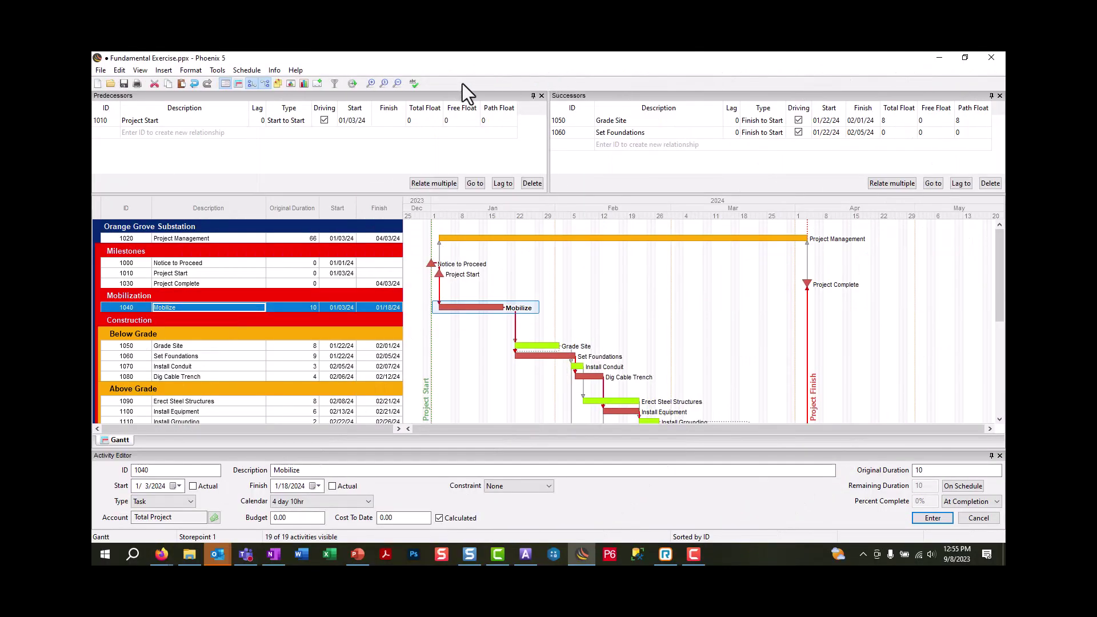
Step: Float the Task Notes Editor over the chart and undock the Successors list
left_click(279, 84)
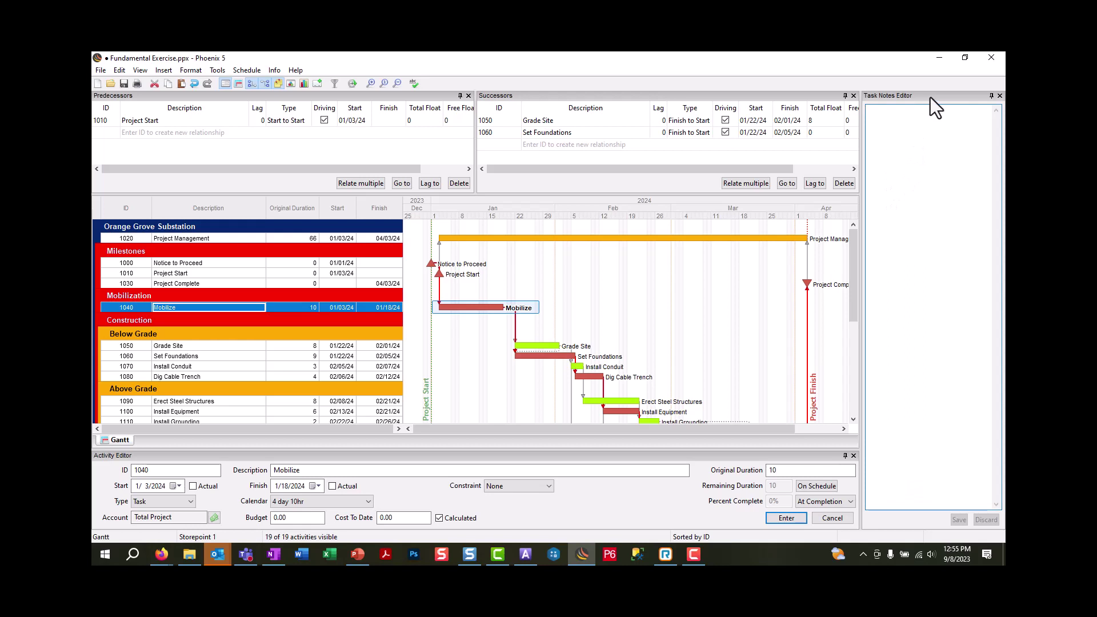
left_click_drag(934, 98, 1000, 317)
left_click(902, 276)
mouse_move(572, 98)
left_mouse_down()
mouse_move(529, 238)
mouse_move(328, 273)
mouse_move(159, 259)
mouse_move(224, 123)
mouse_move(413, 99)
mouse_move(573, 113)
left_mouse_up()
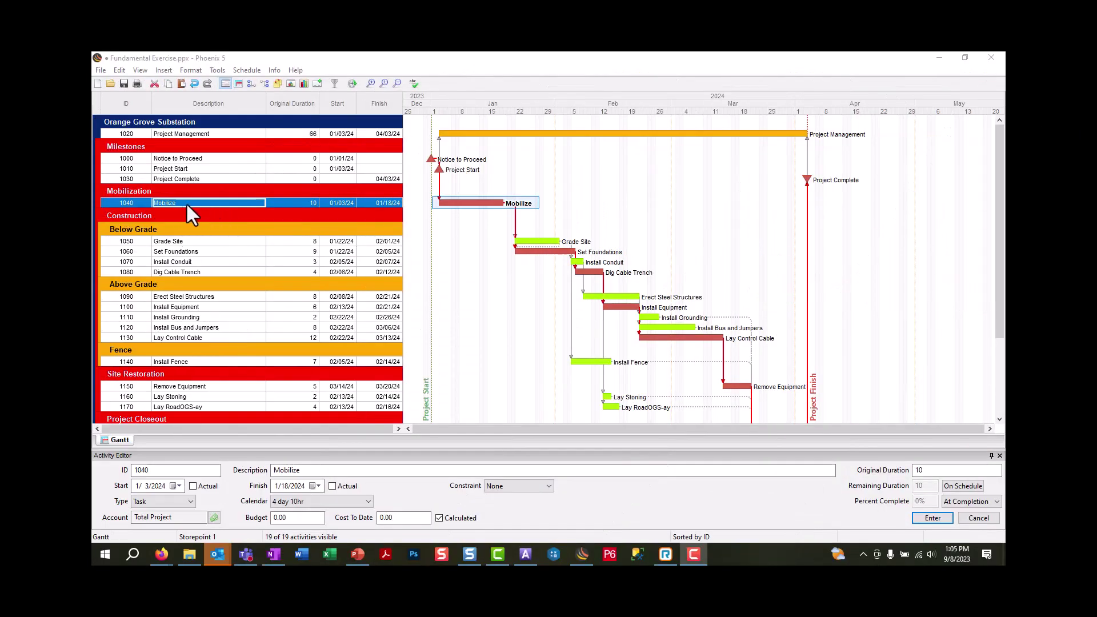
Step: Show Mobilize's resource assignments and keep Lineman's Accrue At as Prorated
left_click(339, 64)
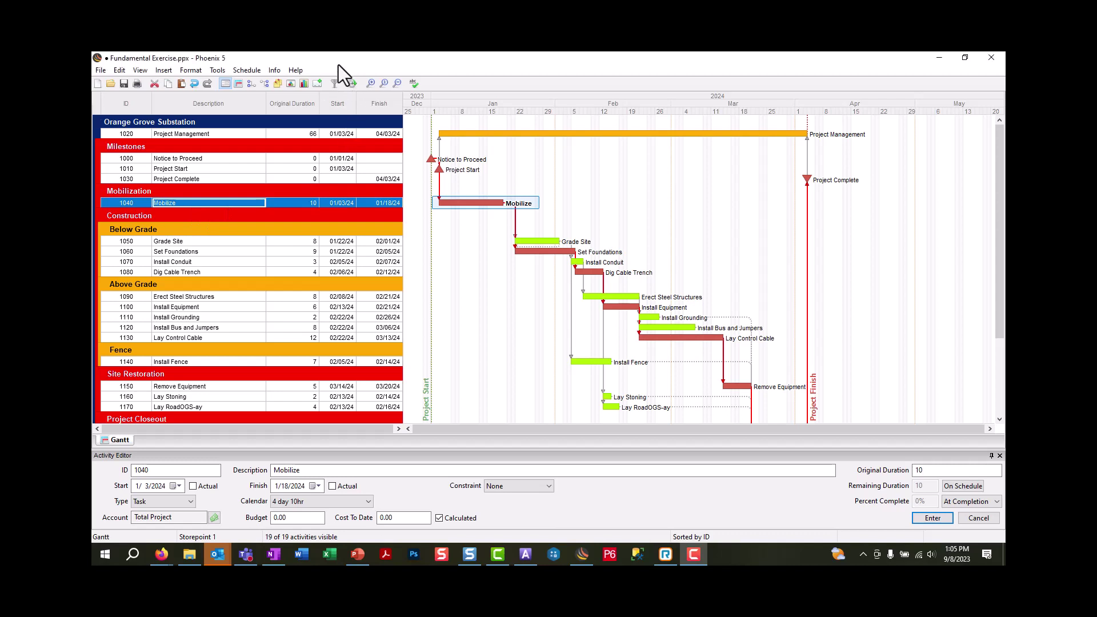
left_click(291, 84)
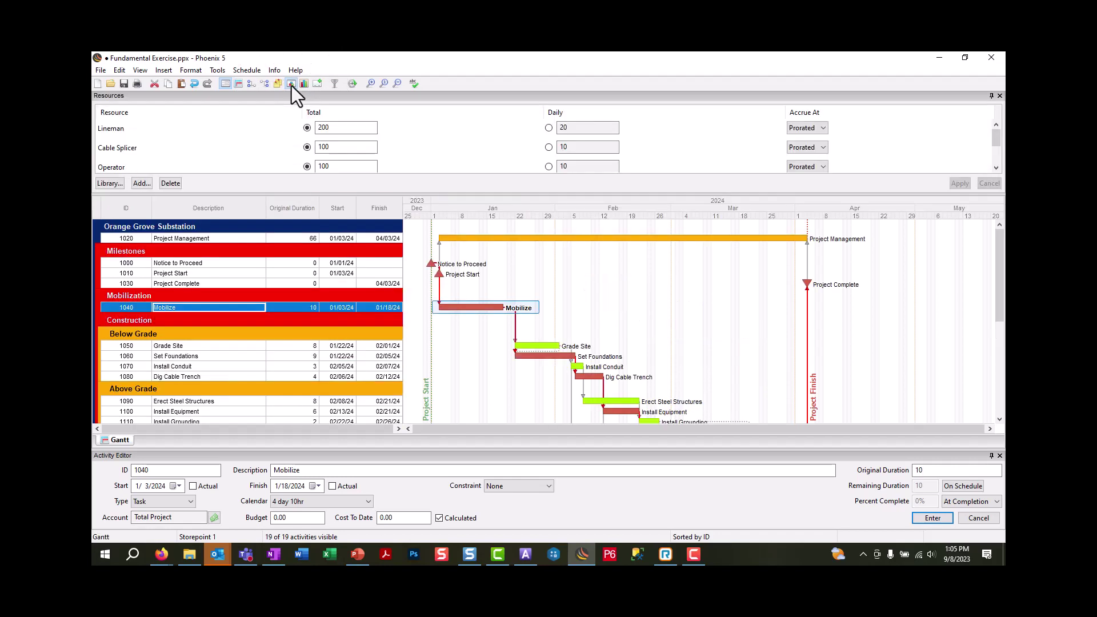
left_click(146, 134)
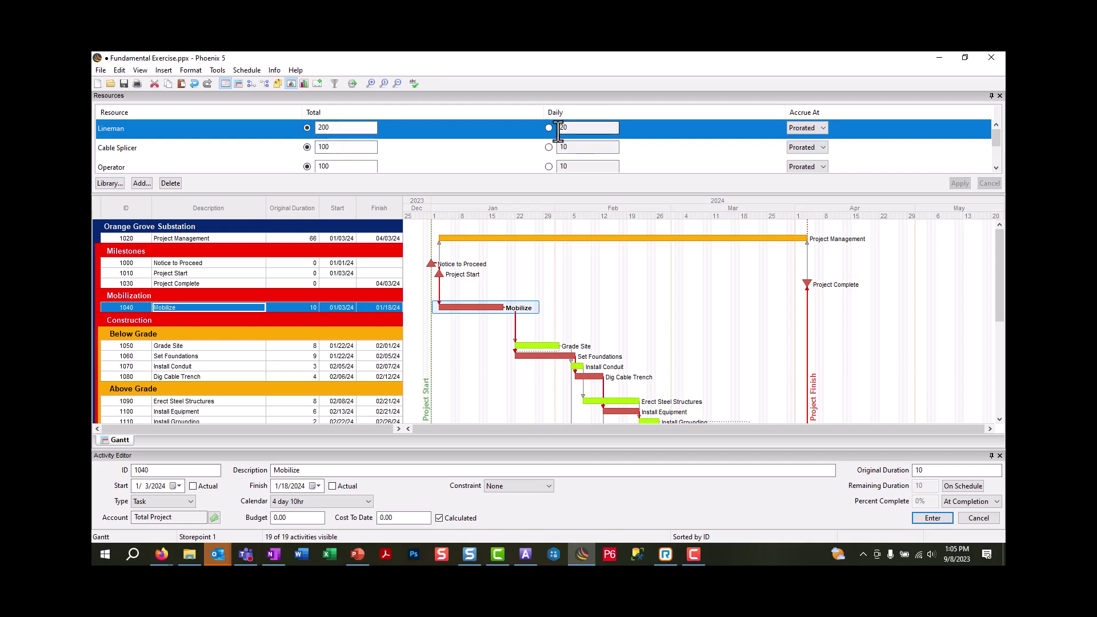
left_click(823, 128)
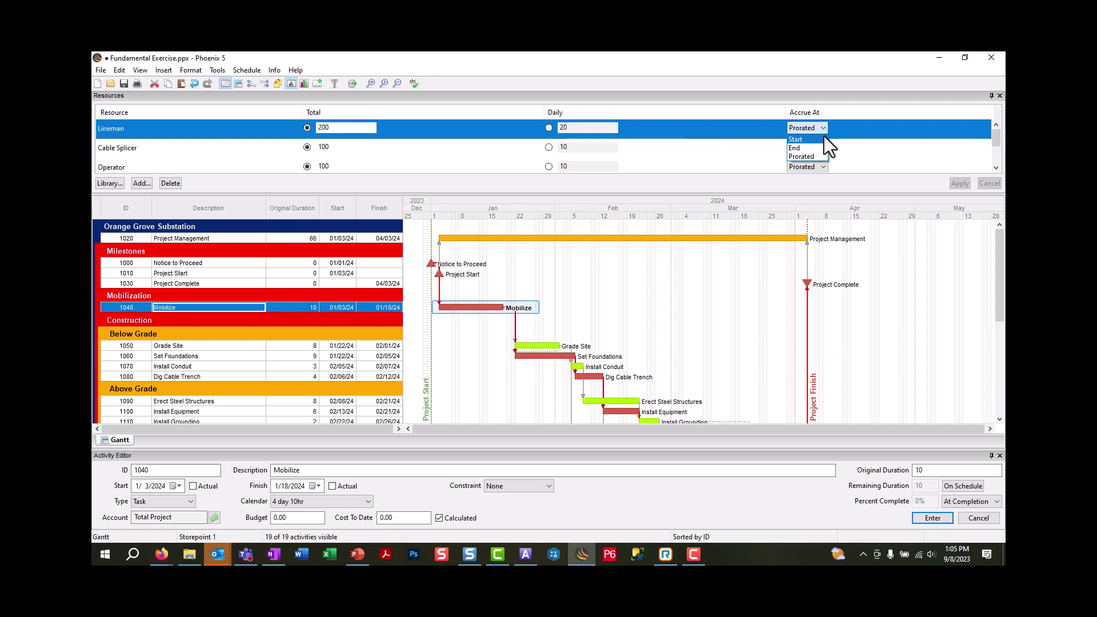
left_click(825, 125)
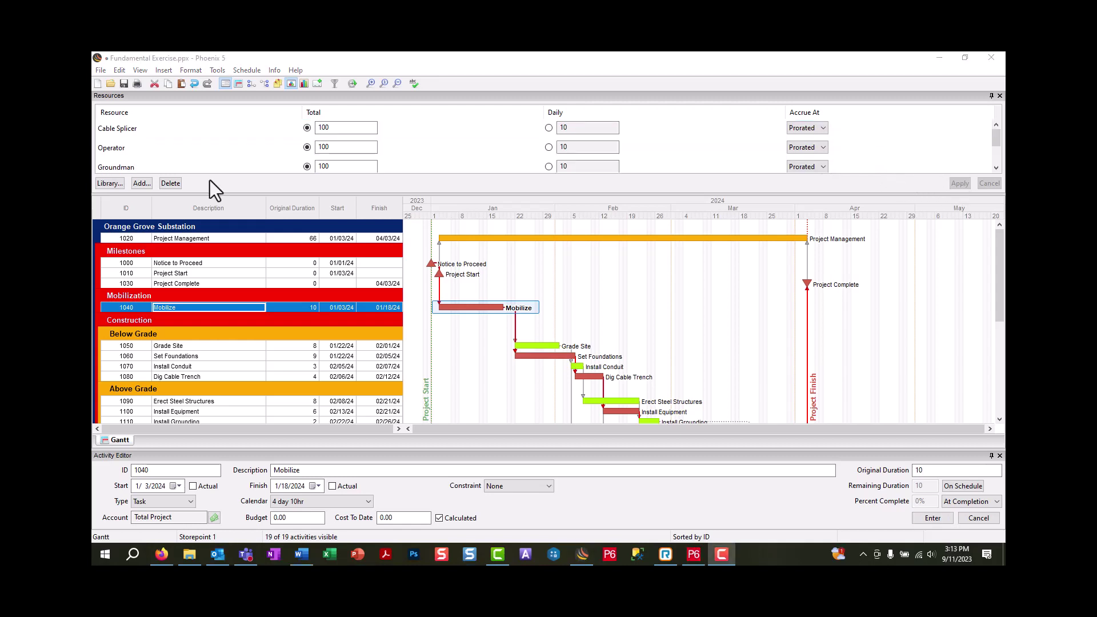
Step: Add a Cable Splicer assignment, set Lineman's Total to 205, and apply the changes
left_click(115, 184)
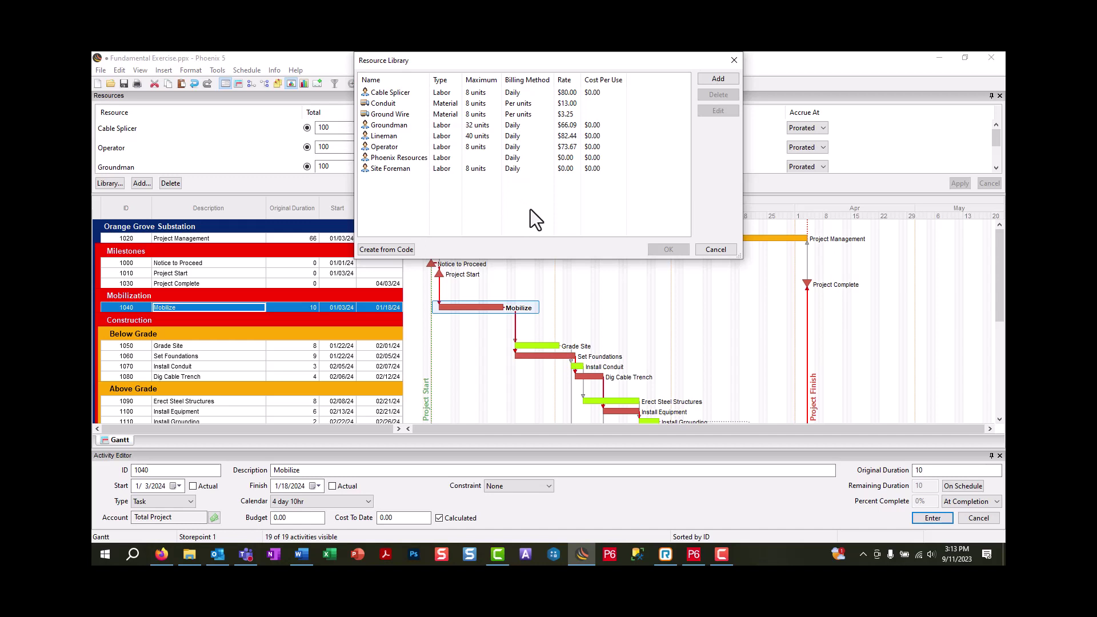
left_click(701, 250)
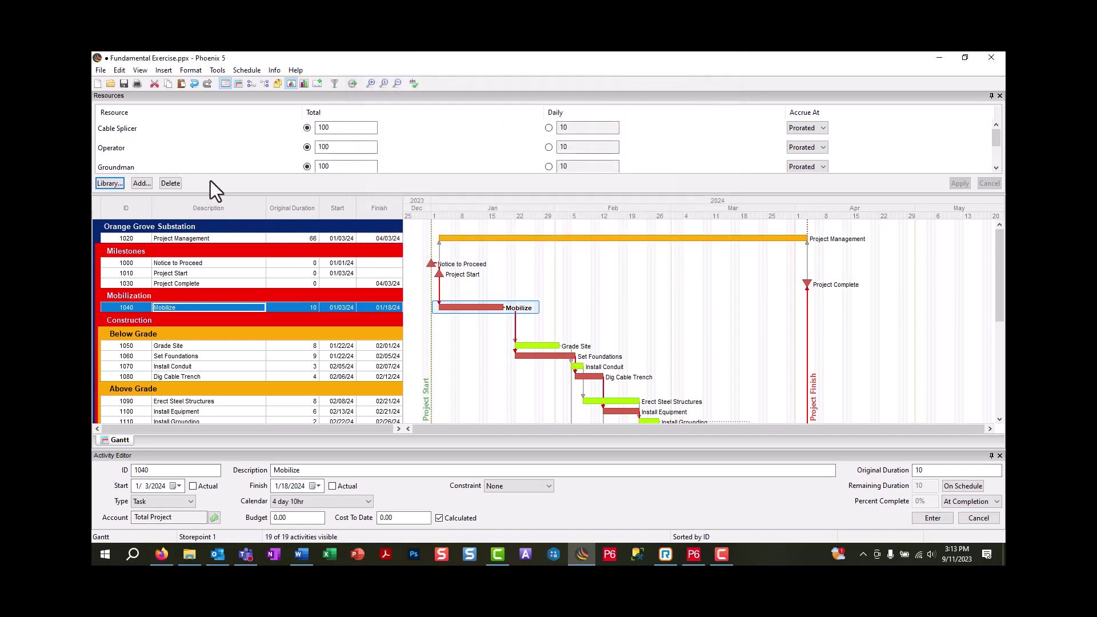
left_click(142, 186)
left_click(441, 101)
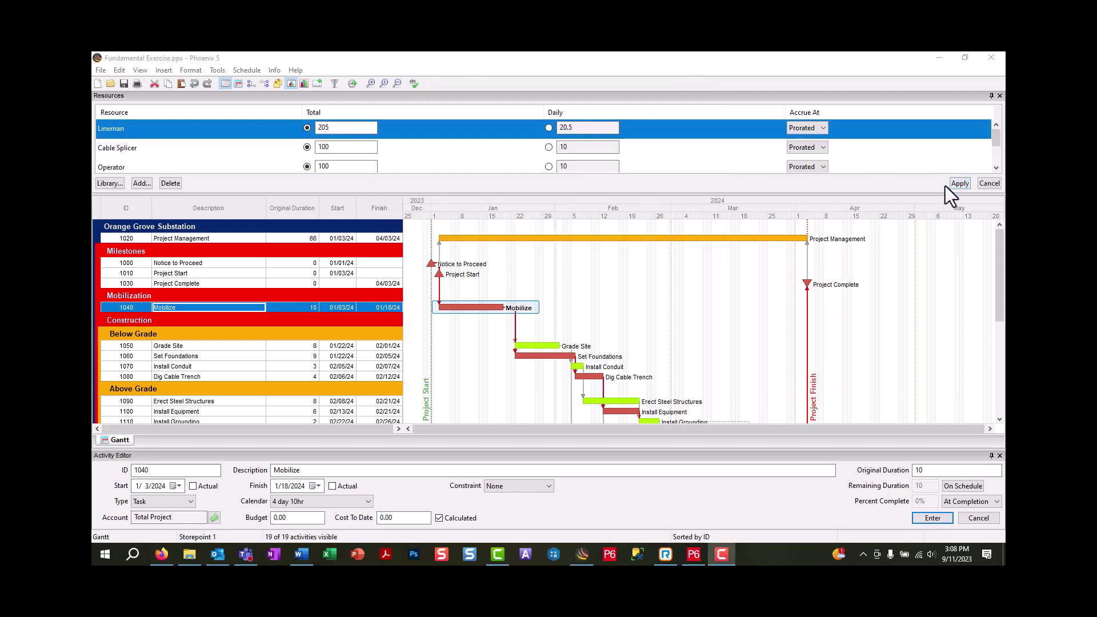
left_click(953, 187)
left_click(953, 187)
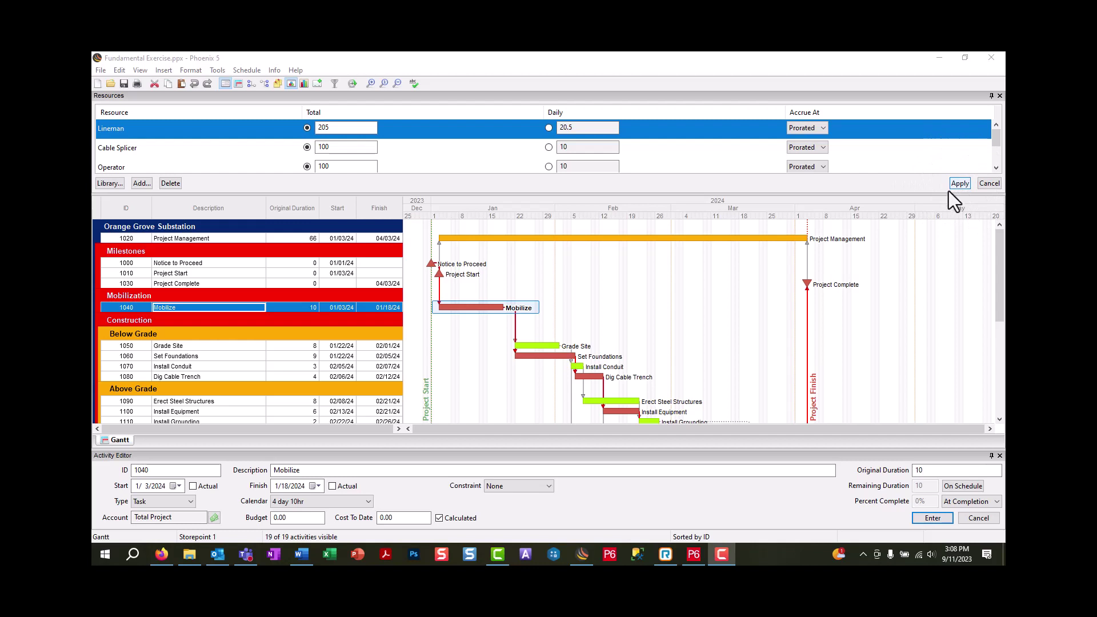